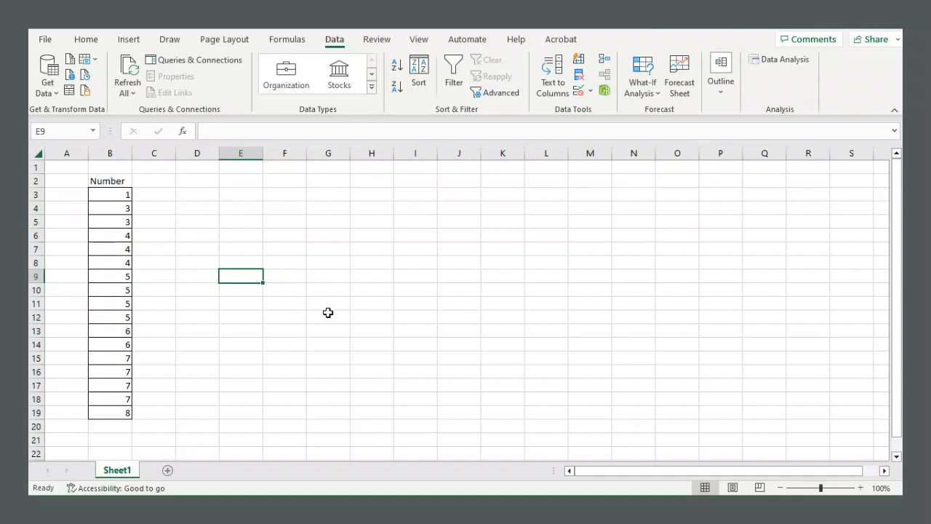
left_click_drag(114, 181, 125, 410)
left_click(206, 291)
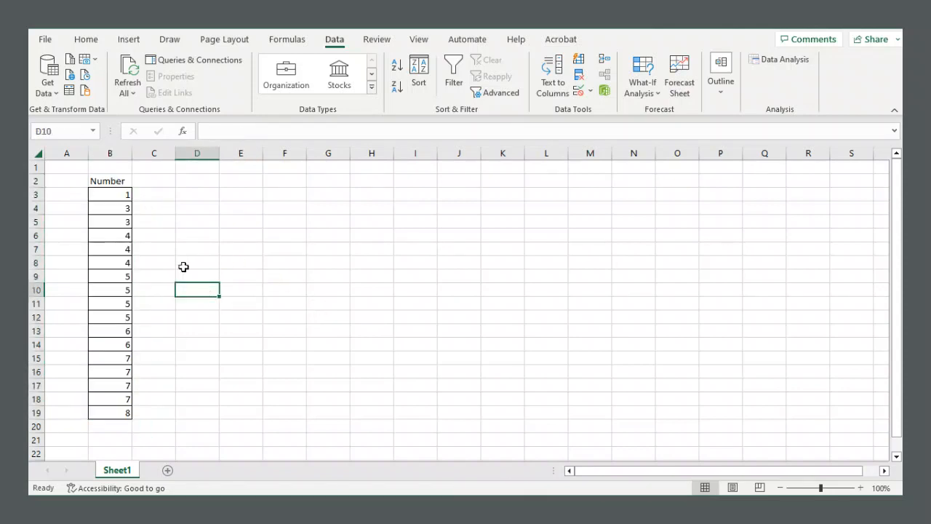
left_click_drag(100, 196, 121, 407)
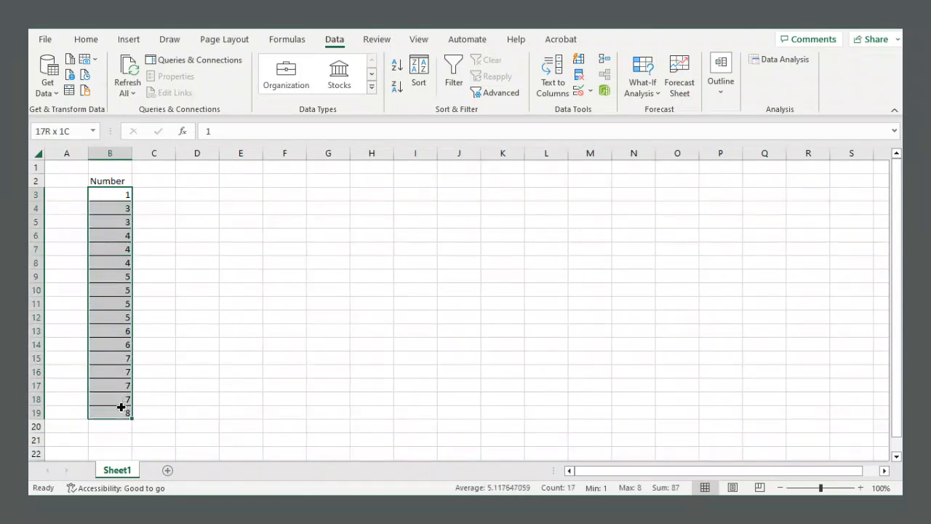
- Enter the label "mean:" in cell E5
left_click(241, 223)
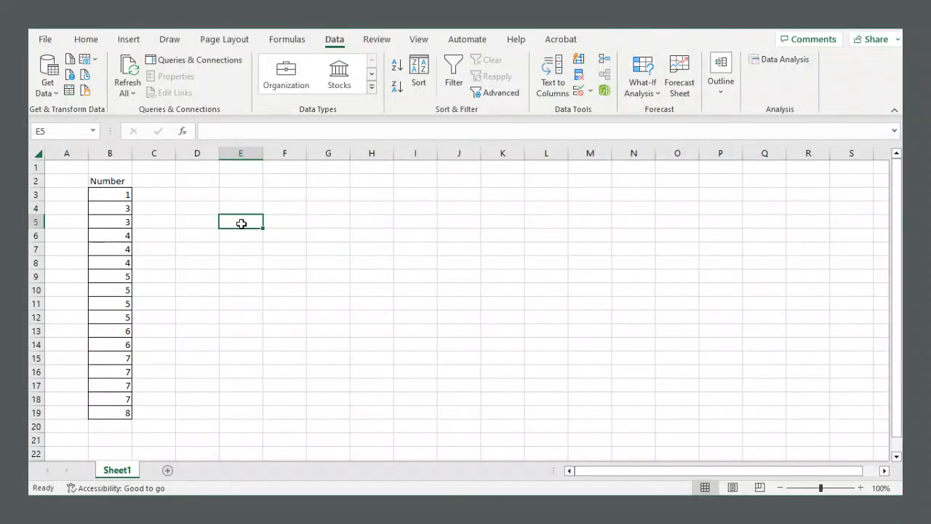
type("mean")
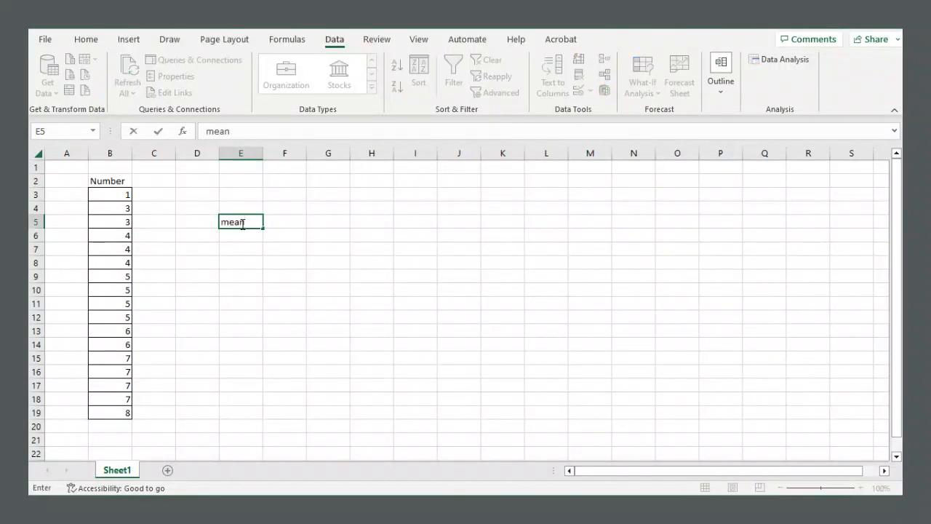
type(":")
key("Return")
- Write an AVERAGE formula over the numbers in B3:B19 in cell F5, beside the mean label
key("Up")
key("Right")
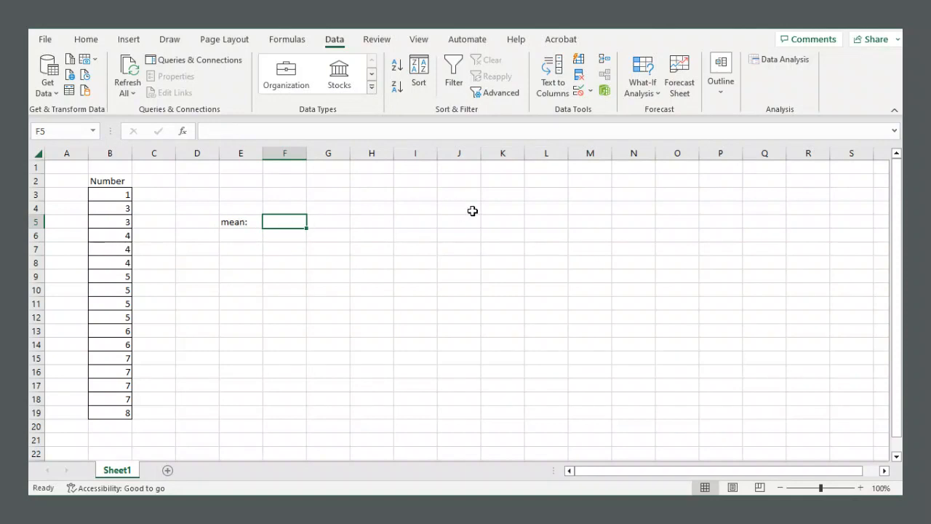
type("=")
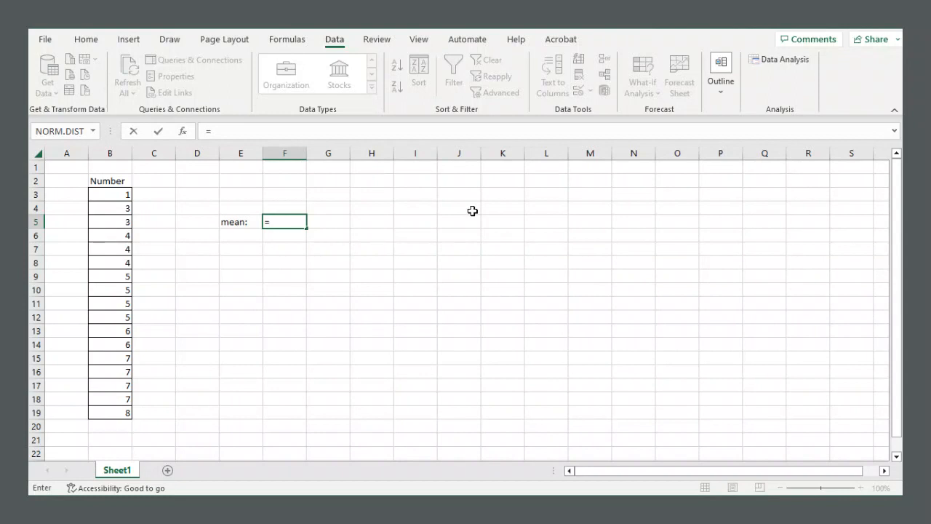
type("average")
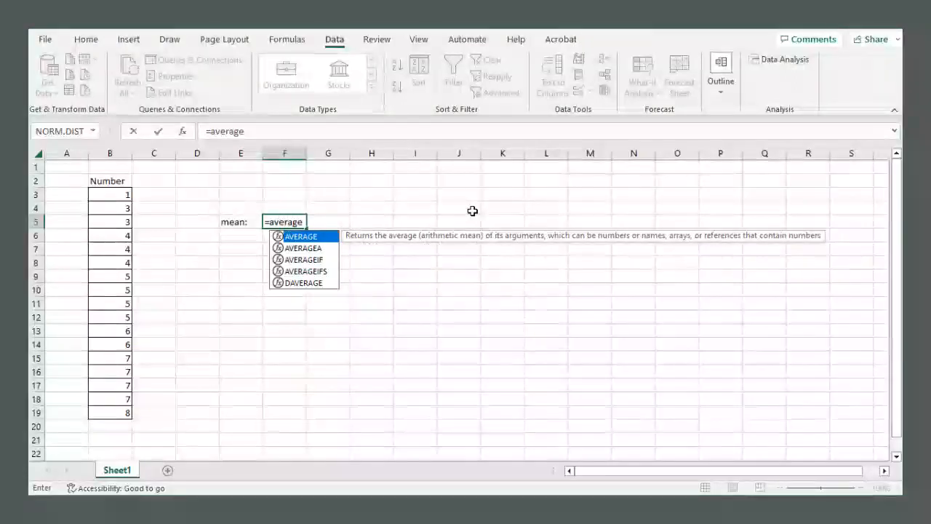
type("(")
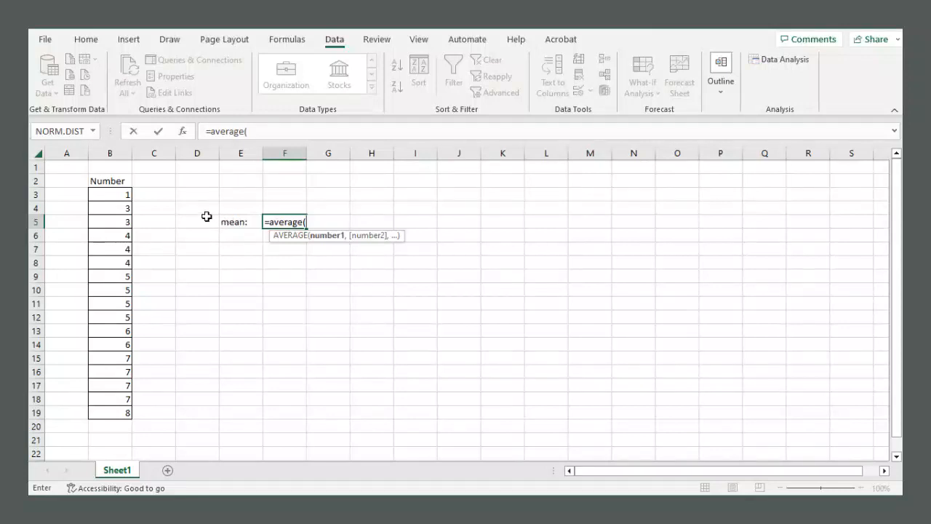
left_click(110, 192)
left_click_drag(109, 192, 109, 407)
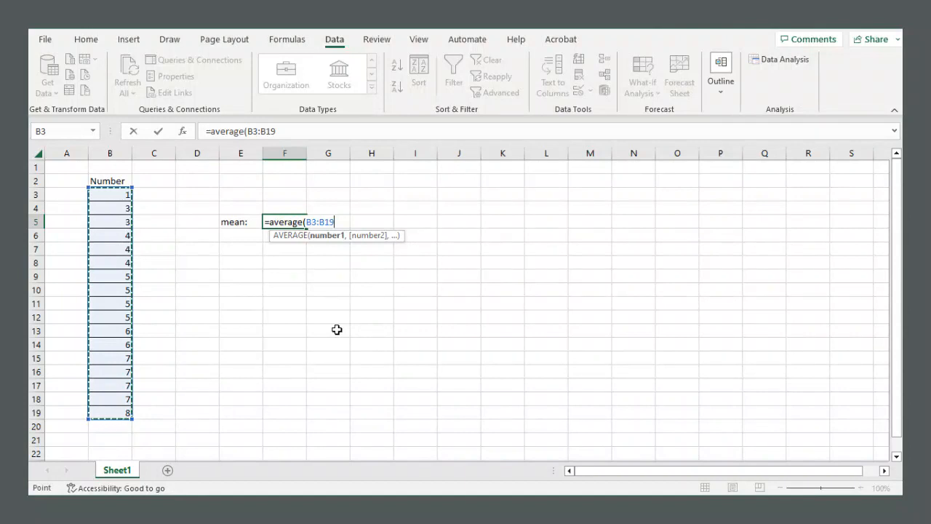
type(")")
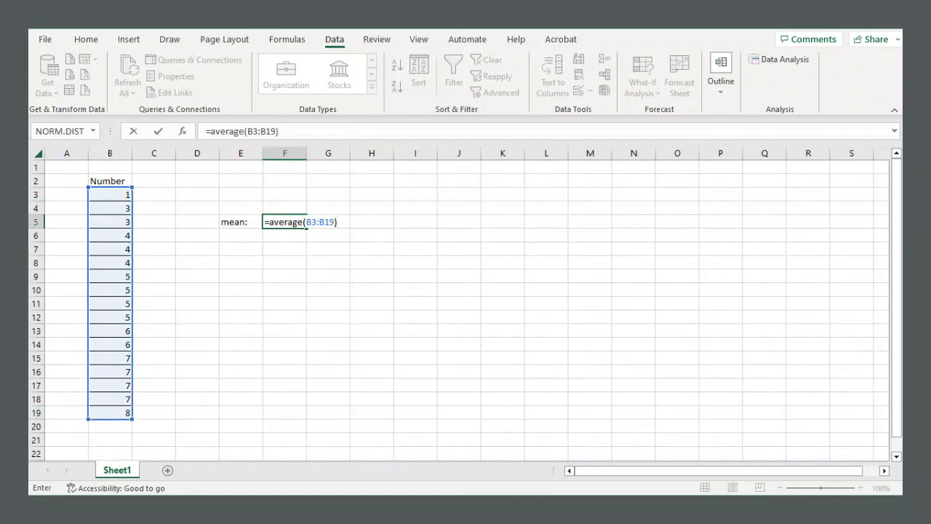
- Replace the range in F5's AVERAGE formula with a manually entered b3:b19 and commit the formula
left_click(336, 224)
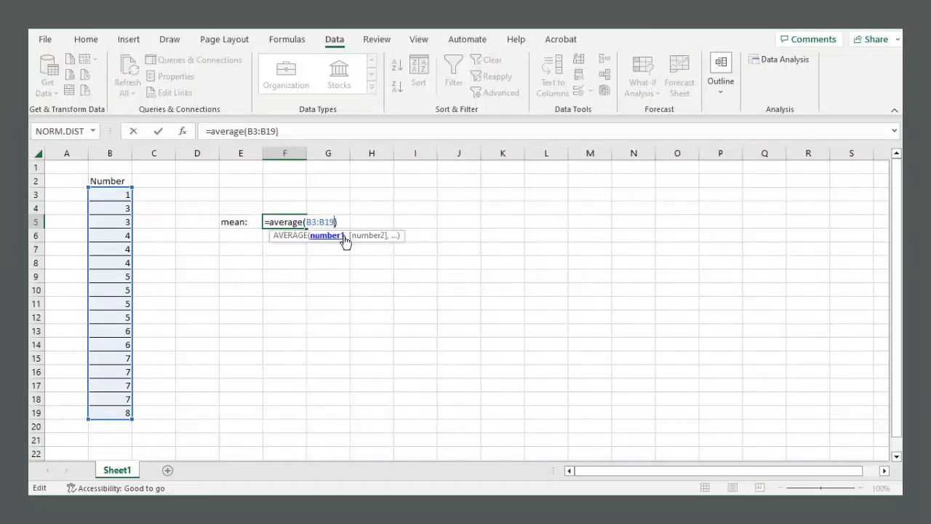
key("BackSpace")
key("BackSpace")
key("BackSpace")
key("BackSpace")
key("BackSpace")
key("BackSpace")
key("BackSpace")
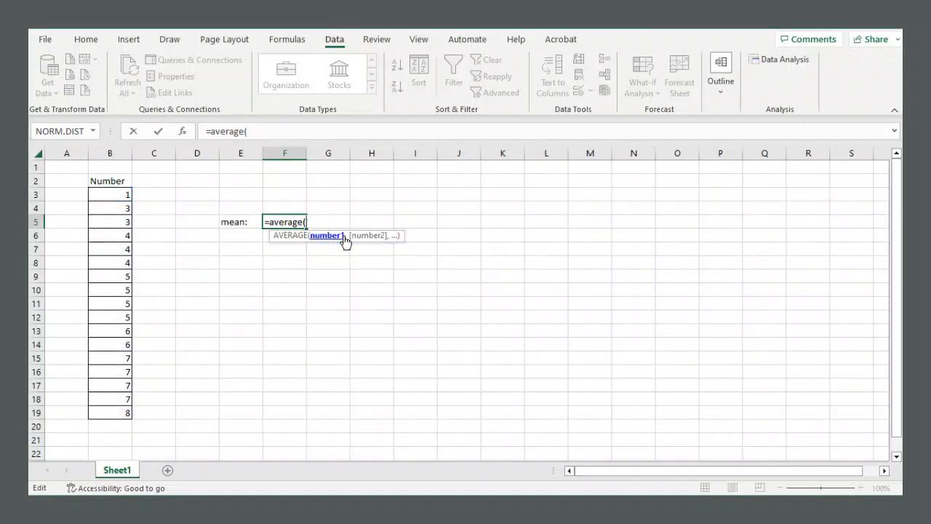
type("b3:")
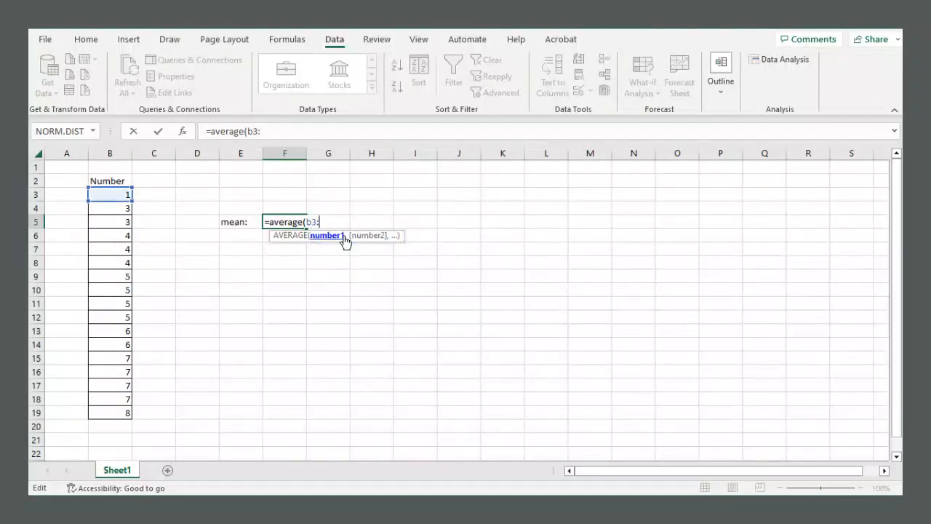
type("b19)")
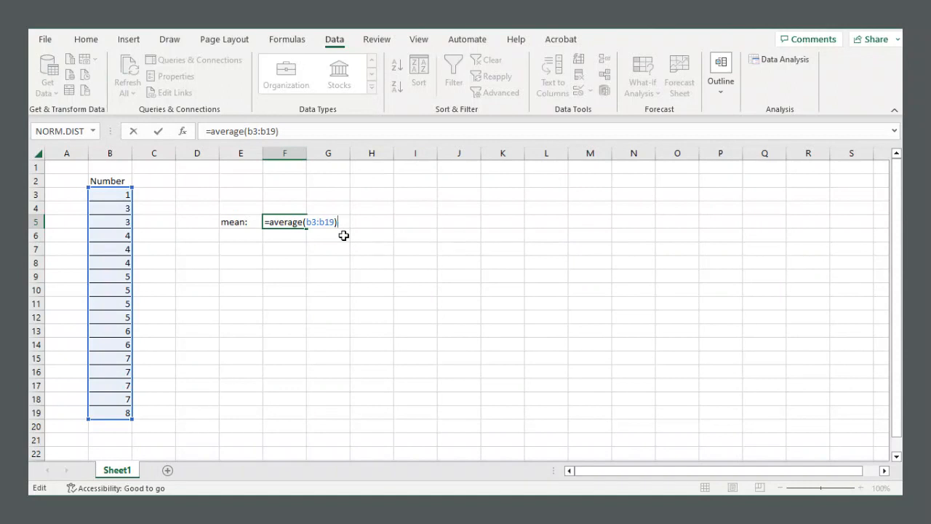
key("Return")
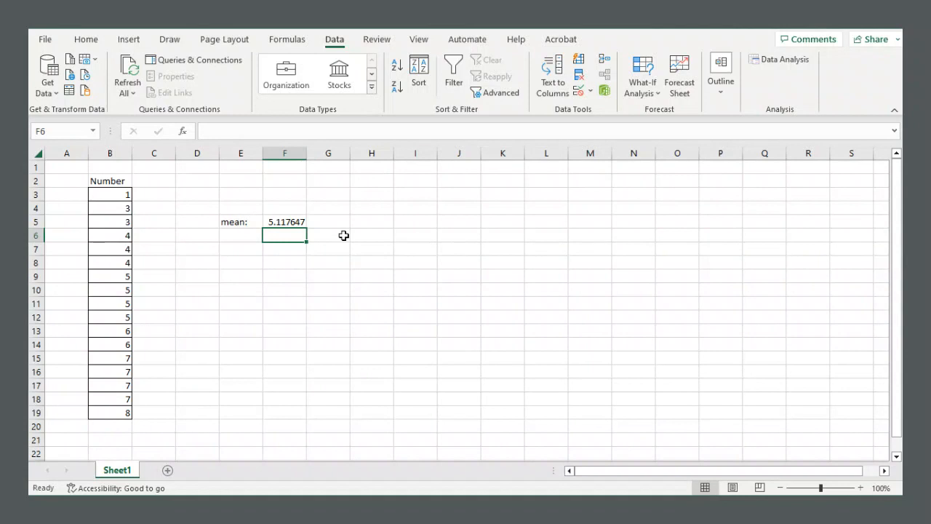
- Reduce the mean in cell F5 to two decimal places
left_click(300, 222)
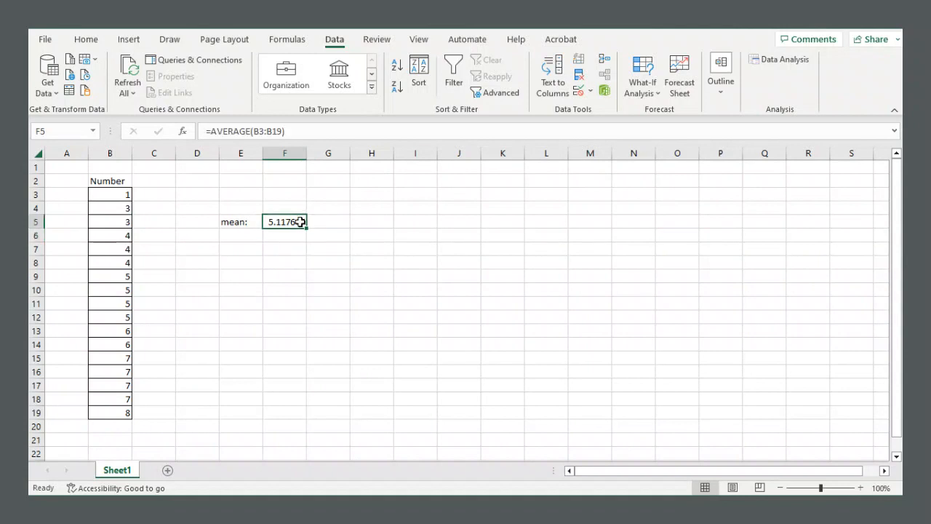
left_click(86, 40)
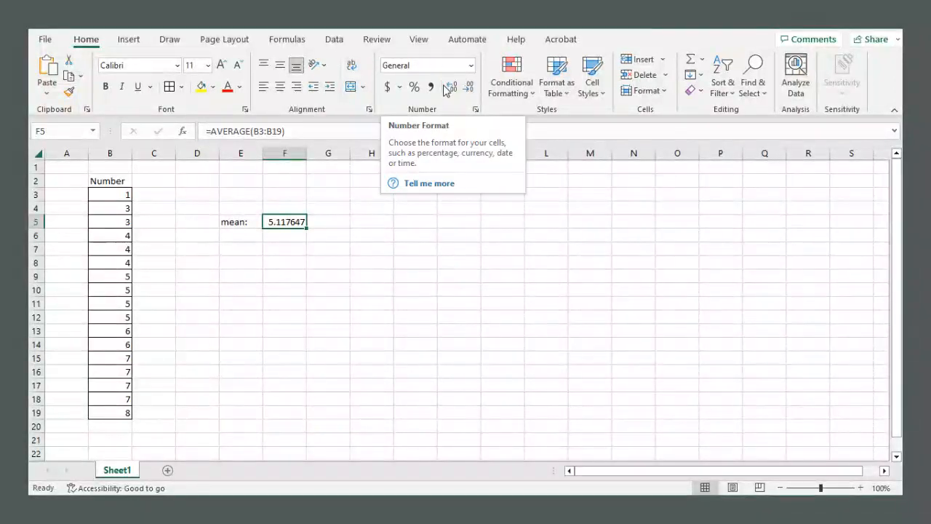
left_click(469, 88)
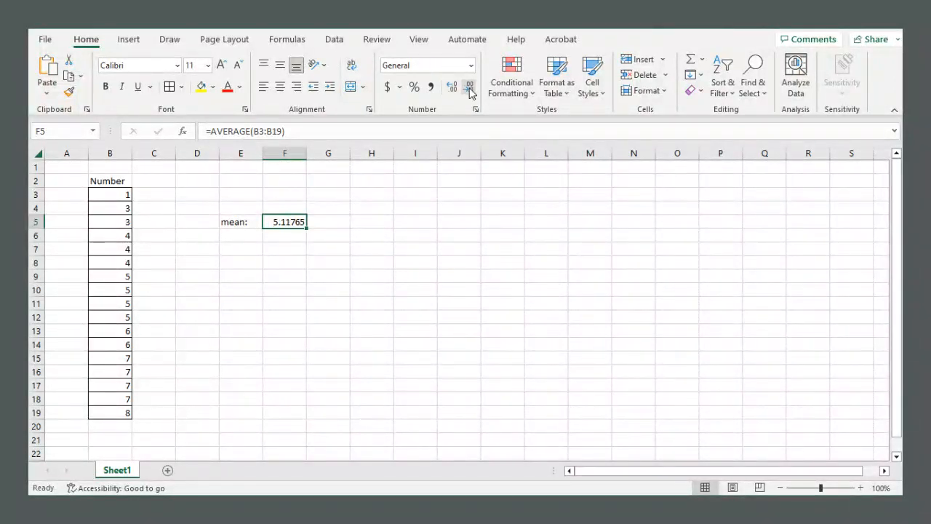
left_click(469, 88)
left_click(469, 88)
left_click(470, 88)
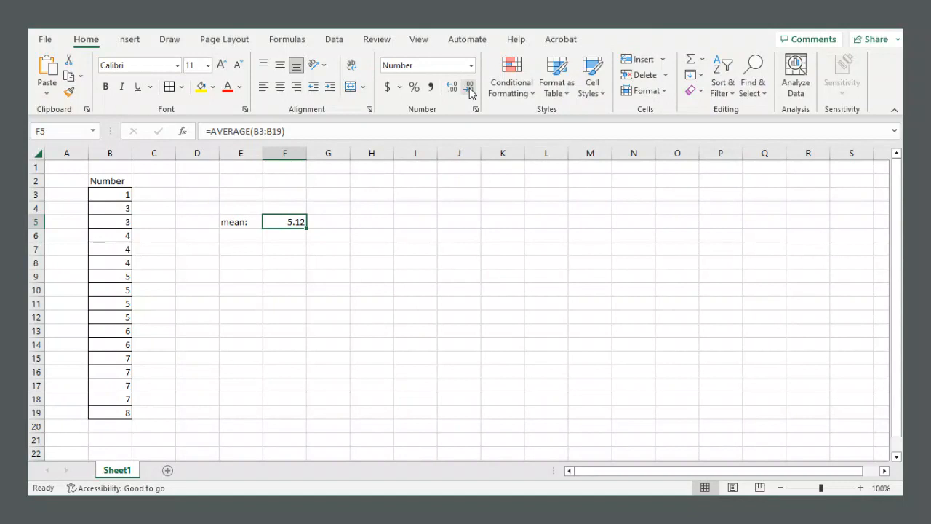
left_click(388, 230)
- Enter the label "median:" in cell E6, below the mean label
left_click(249, 233)
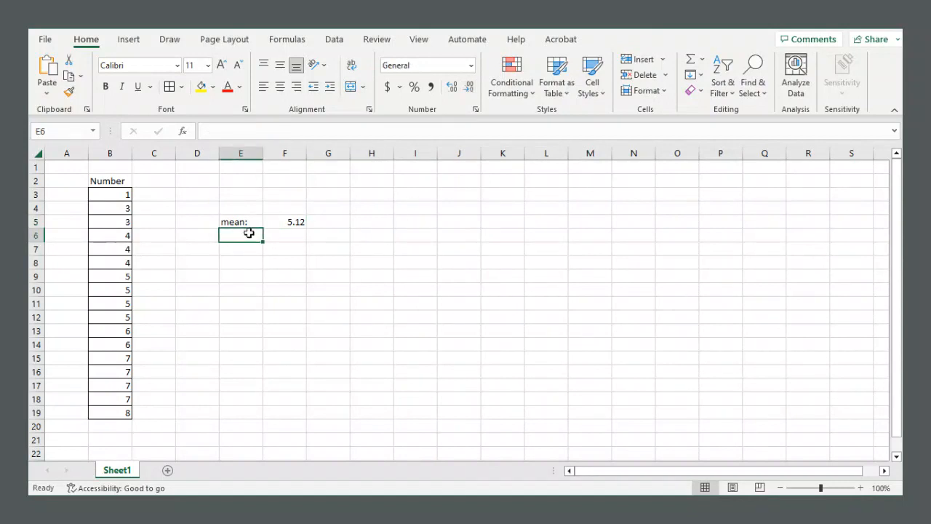
type("median:")
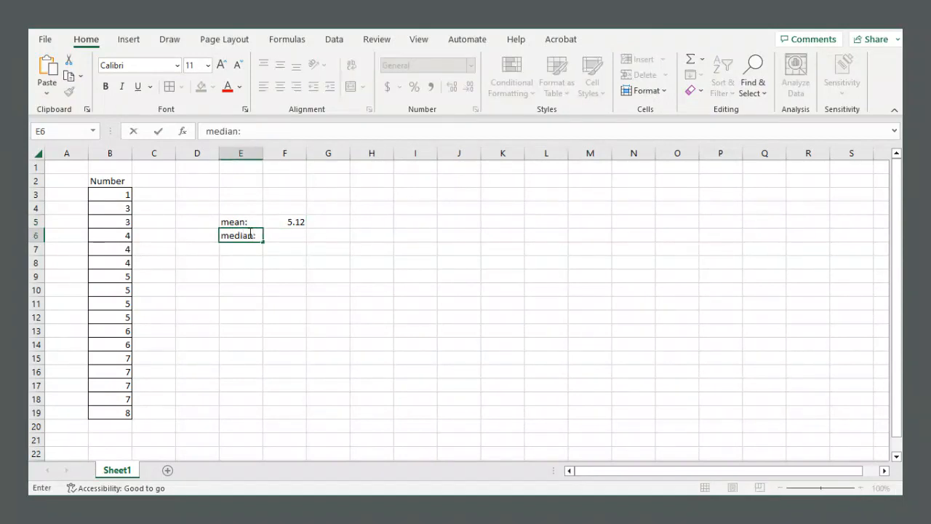
key("Return")
- Calculate the median of B3:B19 in cell F6 with the formula =median(B3:B19)
key("Up")
key("Right")
type("=")
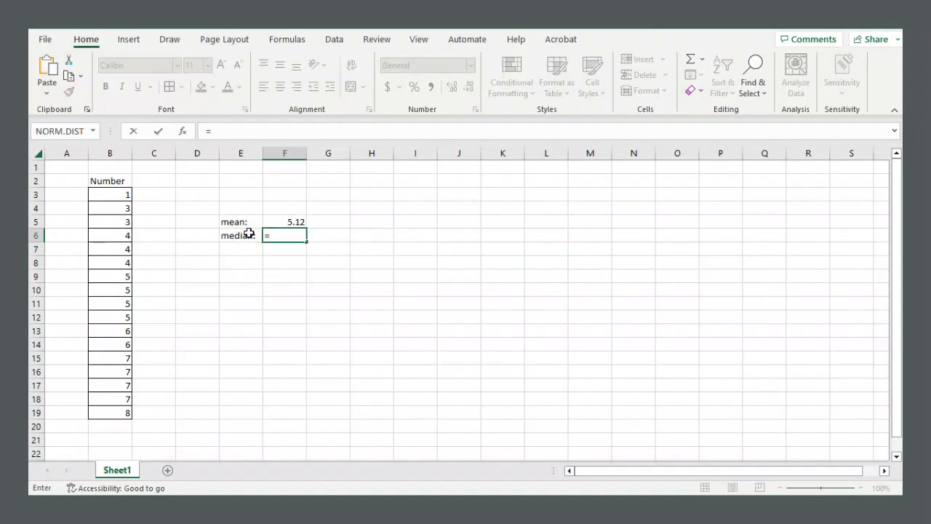
type("median")
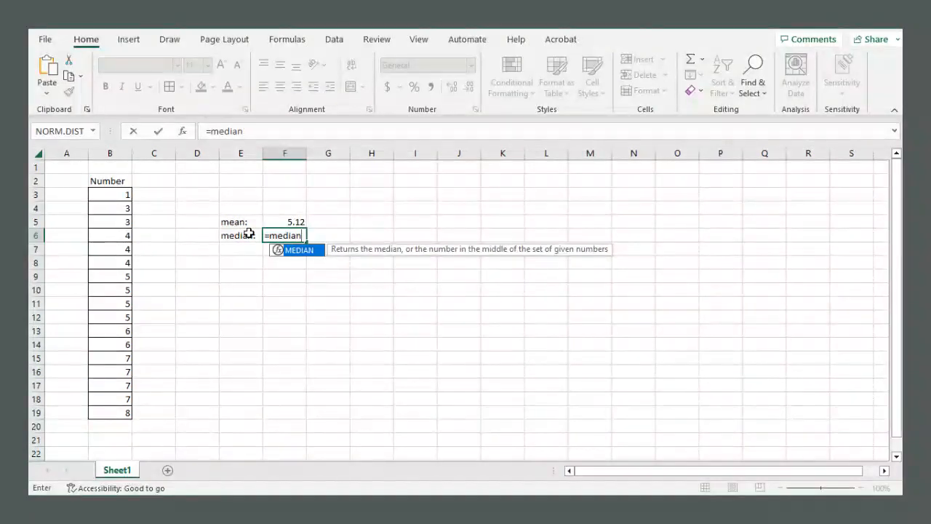
type("(")
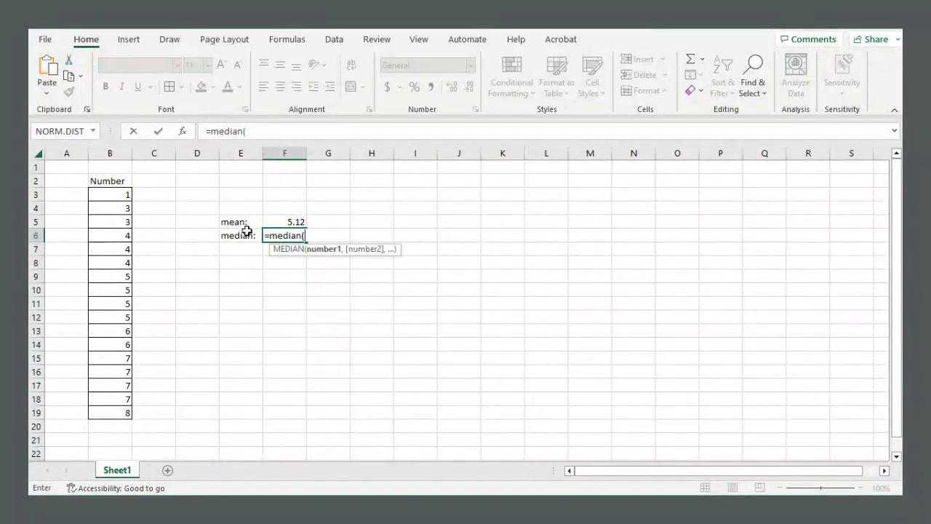
left_click_drag(99, 195, 109, 412)
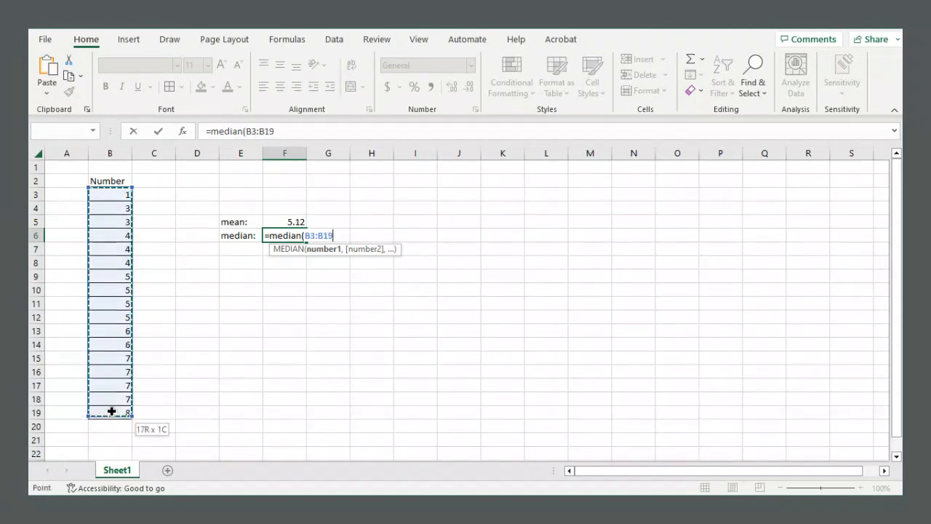
type(")")
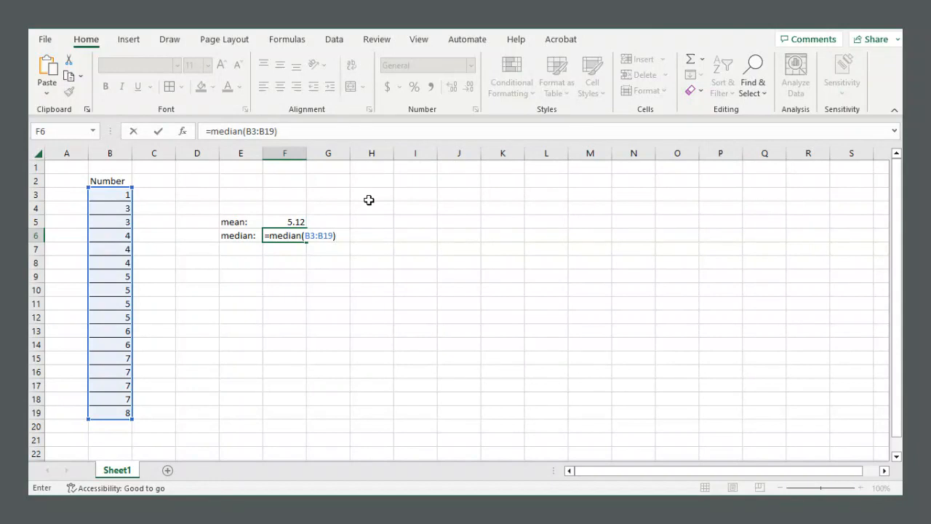
key("Return")
key("Up")
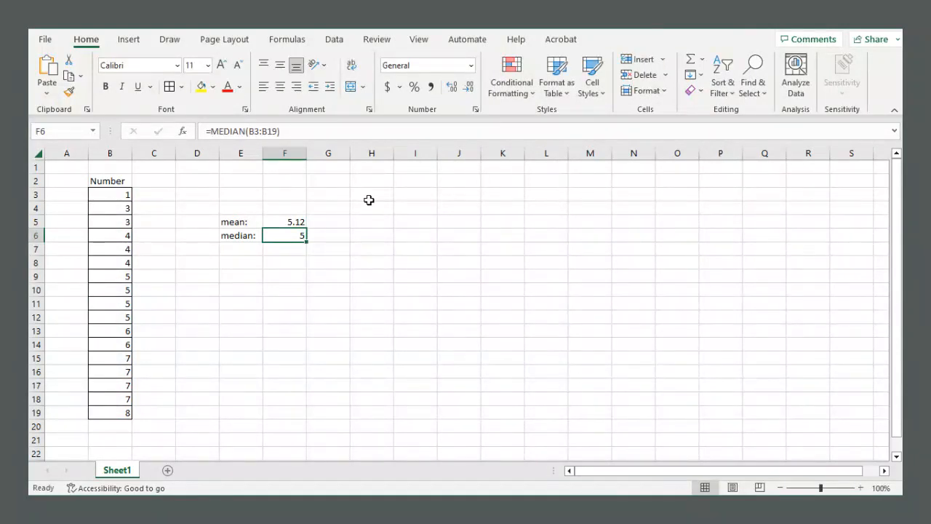
- Enter the label "mode:" in cell E7, below the median label
key("Down")
key("Left")
type("mod")
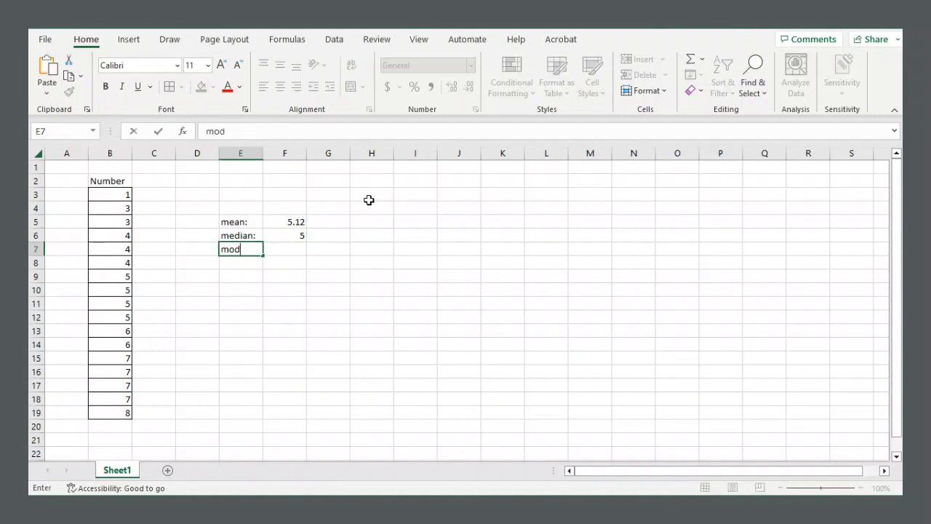
type("e:")
key("Tab")
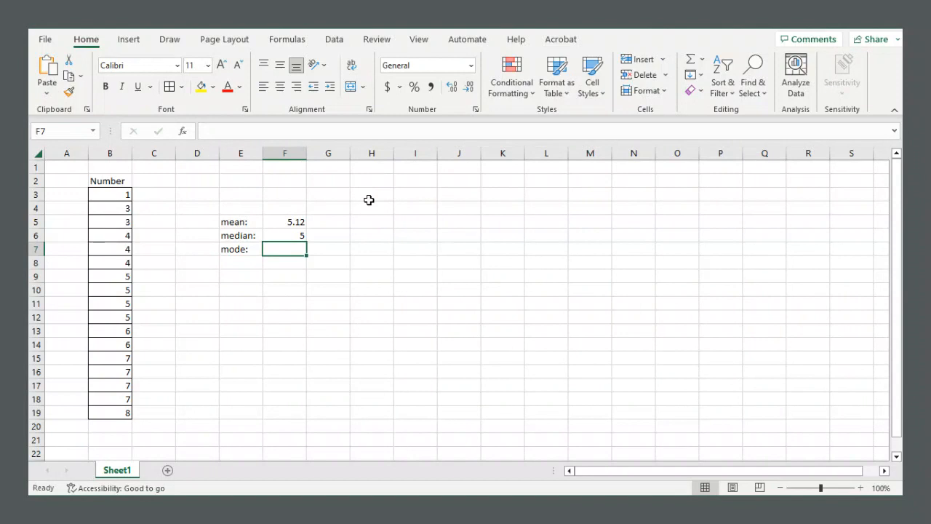
- Calculate the mode of B3:B19 in cell F7 with the formula =mode(B3:B19)
type("=")
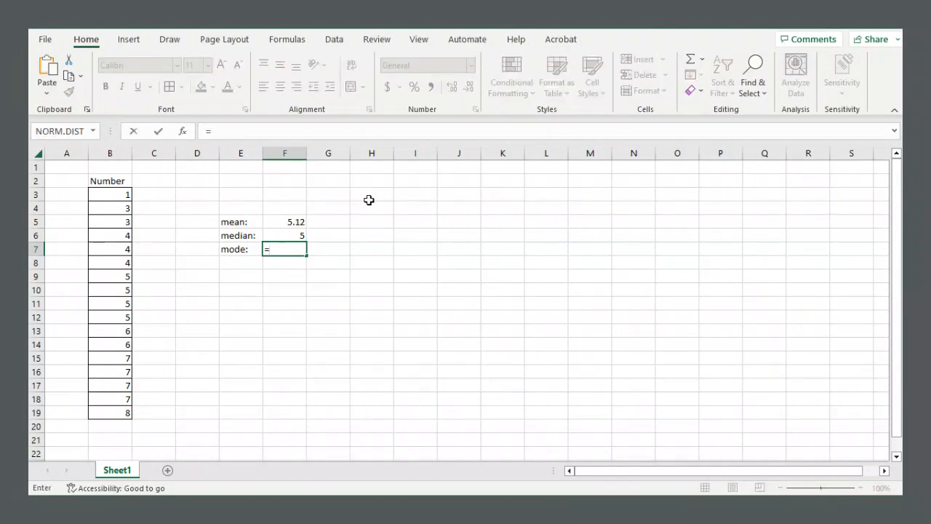
type("mode(")
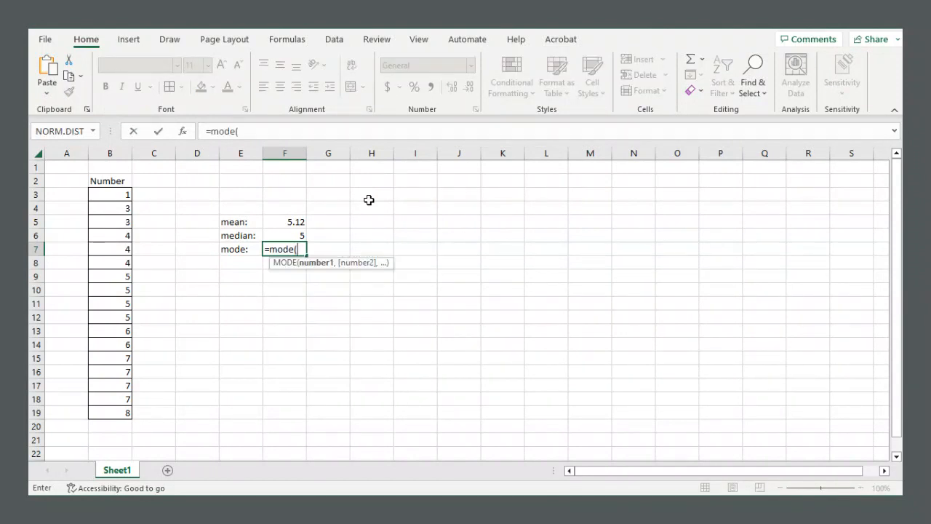
left_click_drag(109, 194, 115, 412)
type(")")
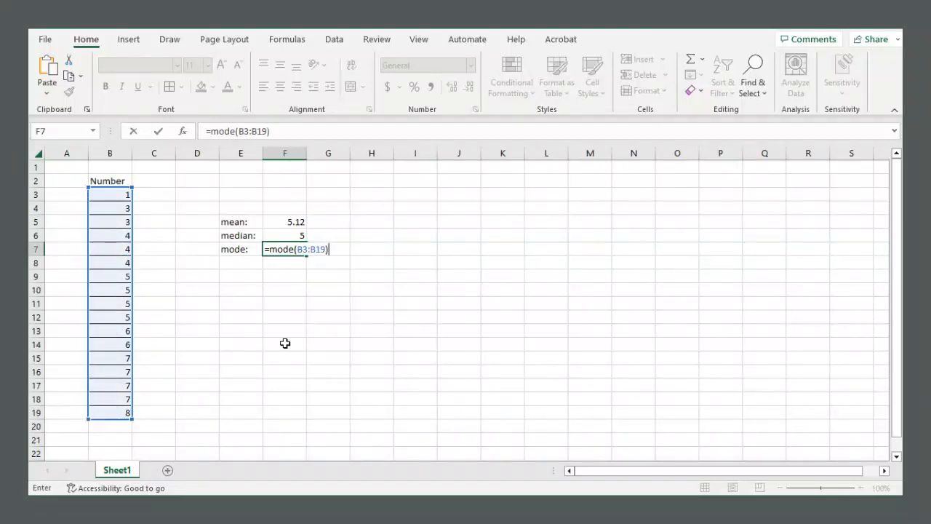
key("ctrl+Return")
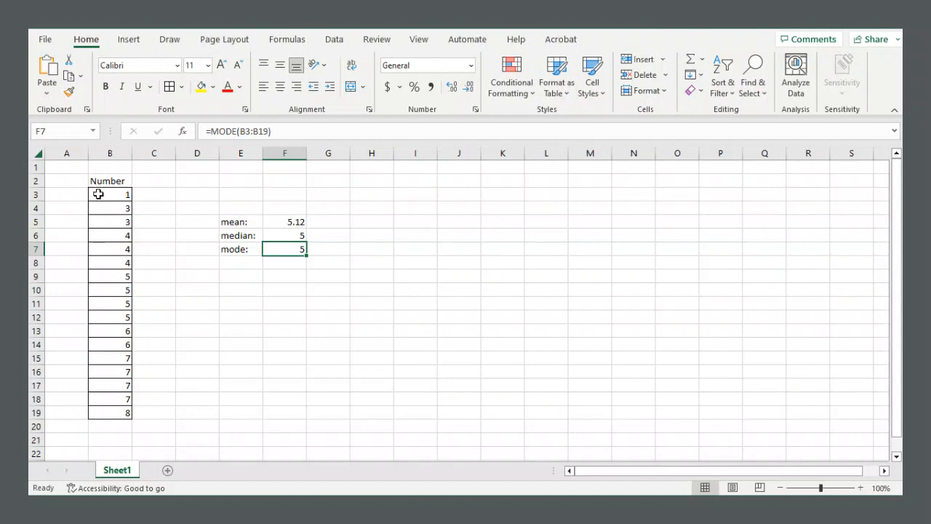
- Check the number list in B3:B19 for repeated values by selecting the group of 5s in B9:B12
left_click_drag(99, 193, 120, 412)
left_click(115, 372)
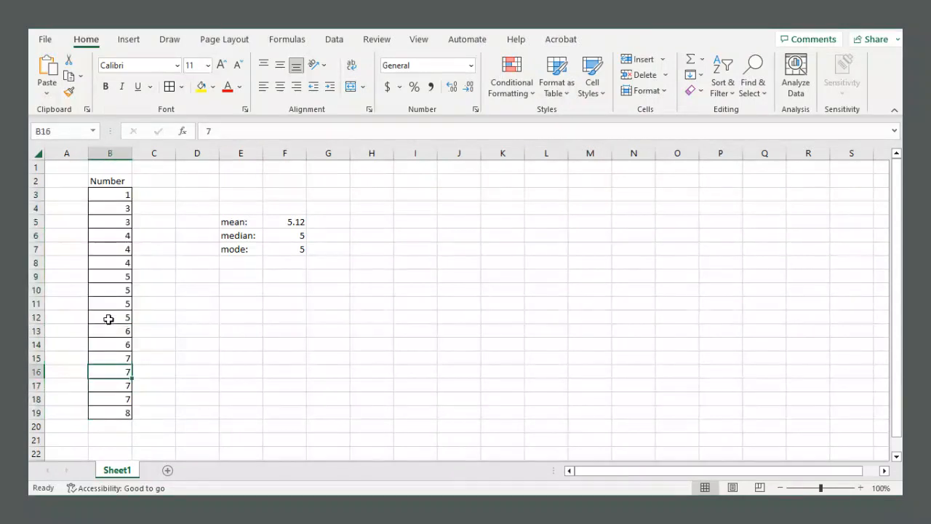
left_click_drag(110, 278, 127, 315)
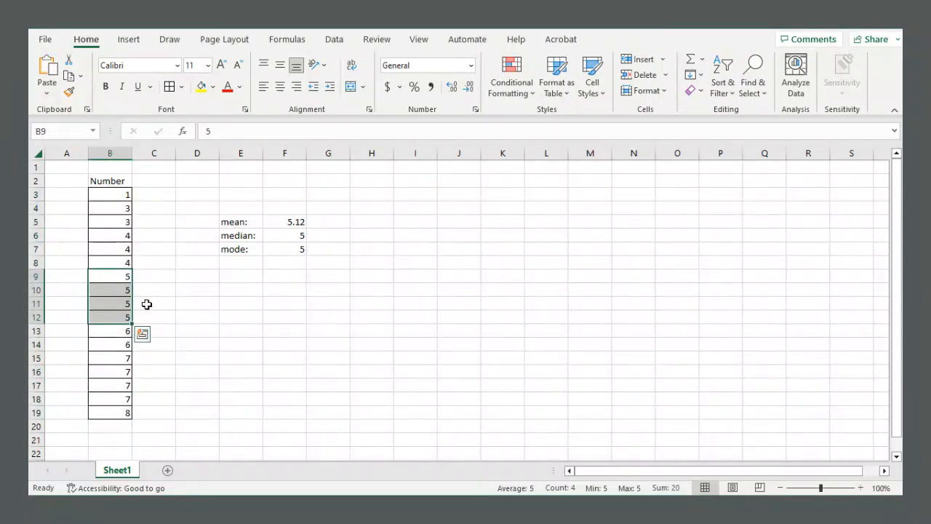
- Check the group of 7s in B15:B18 and review the mode formula in cell F7
left_click_drag(106, 358, 109, 398)
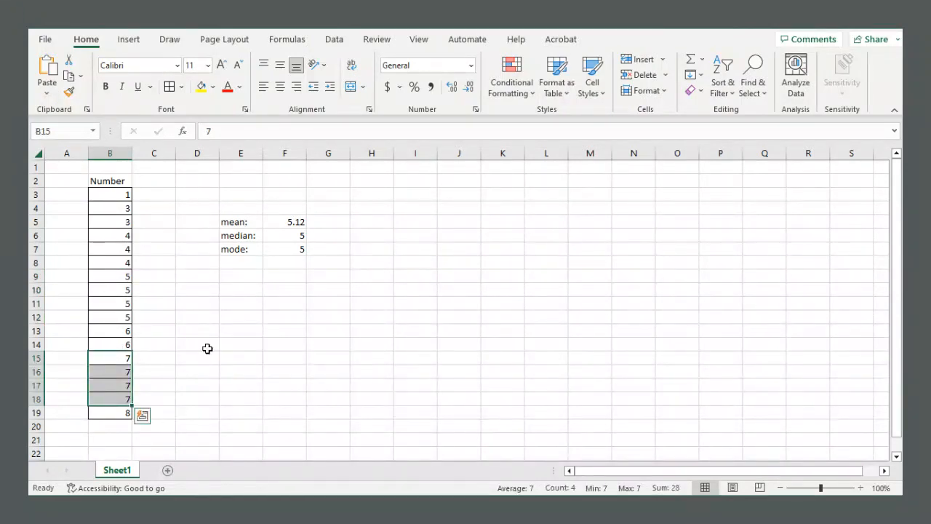
left_click(269, 248)
left_click(295, 129)
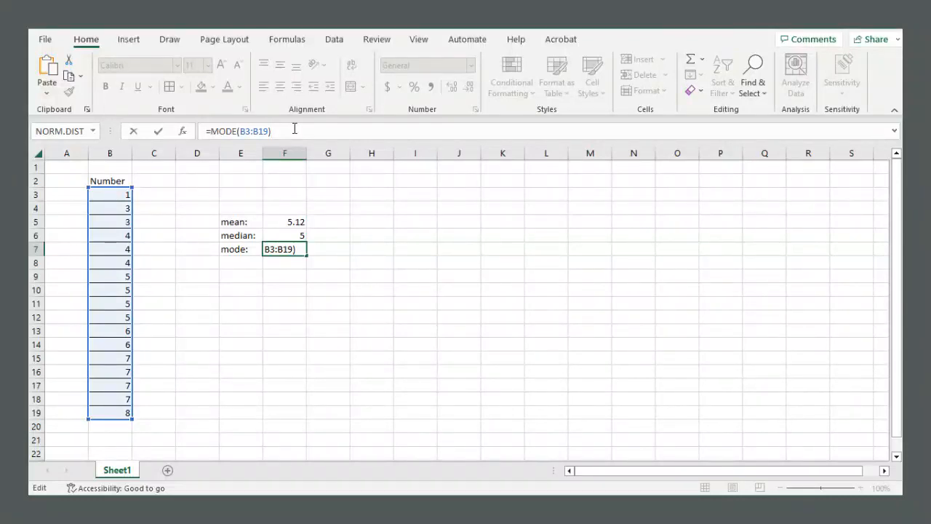
key("Return")
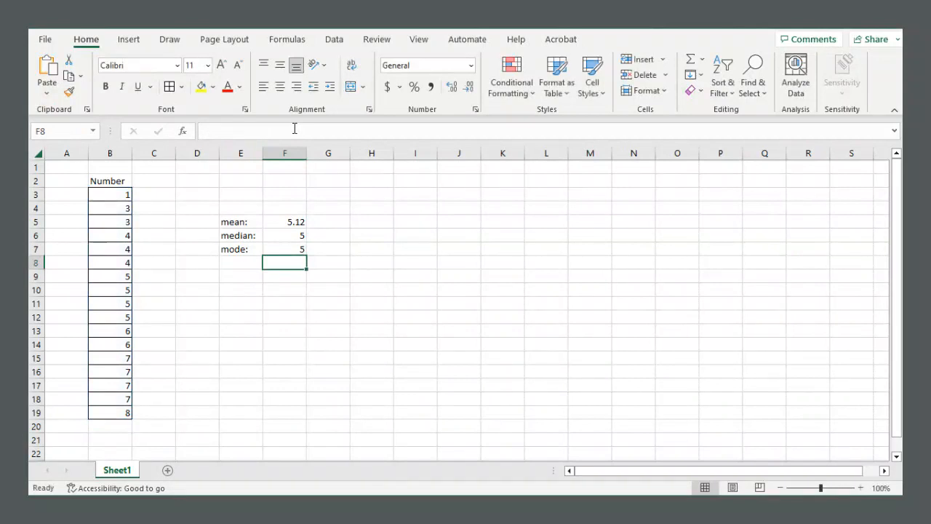
- Calculate all modes of B3:B19 in cell E9 with the formula =mode.mult(B3:B19)
key("Down")
key("Left")
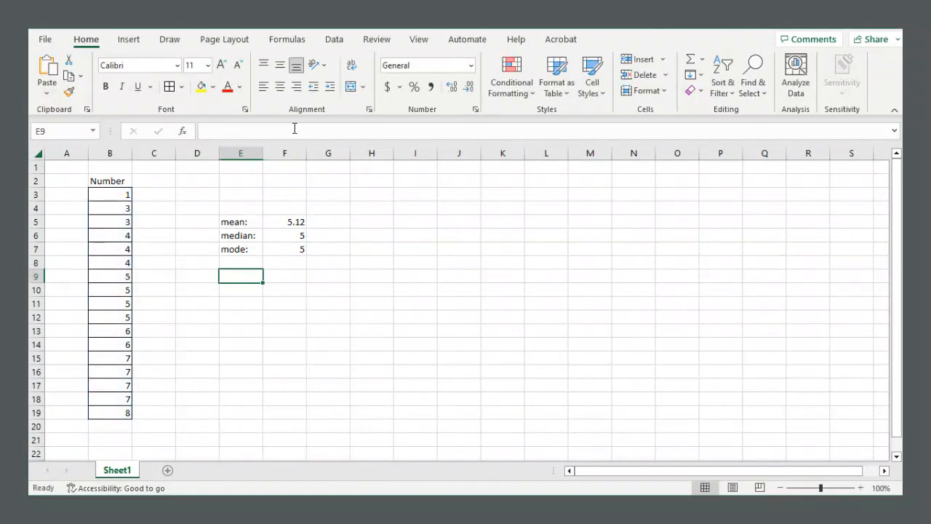
type("=m")
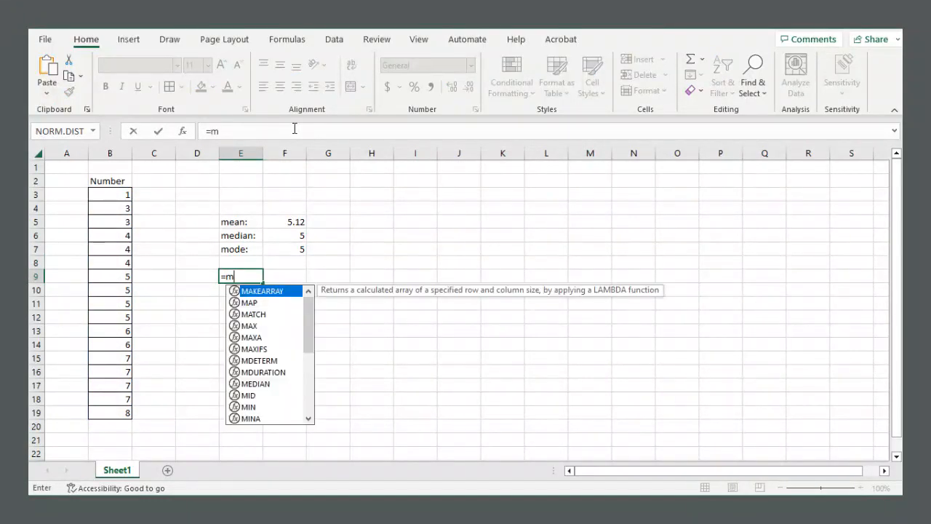
type("ode.")
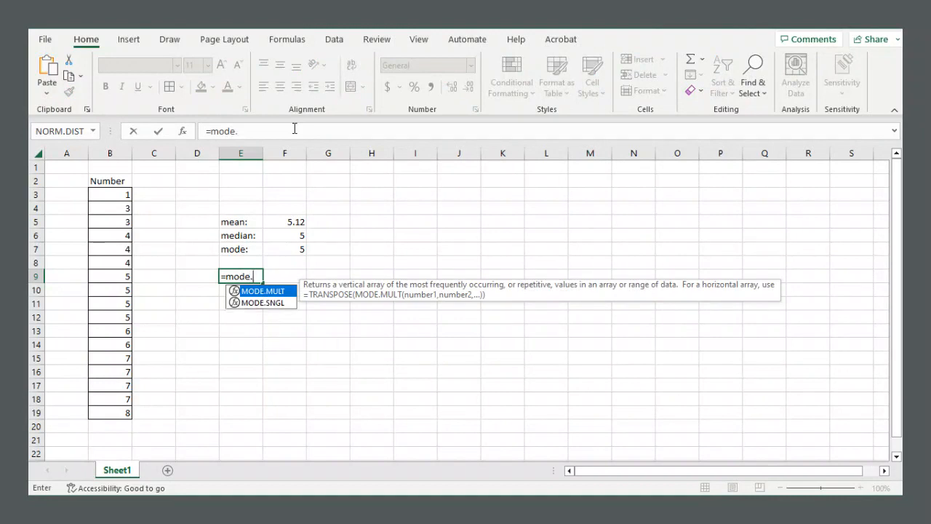
type("mult")
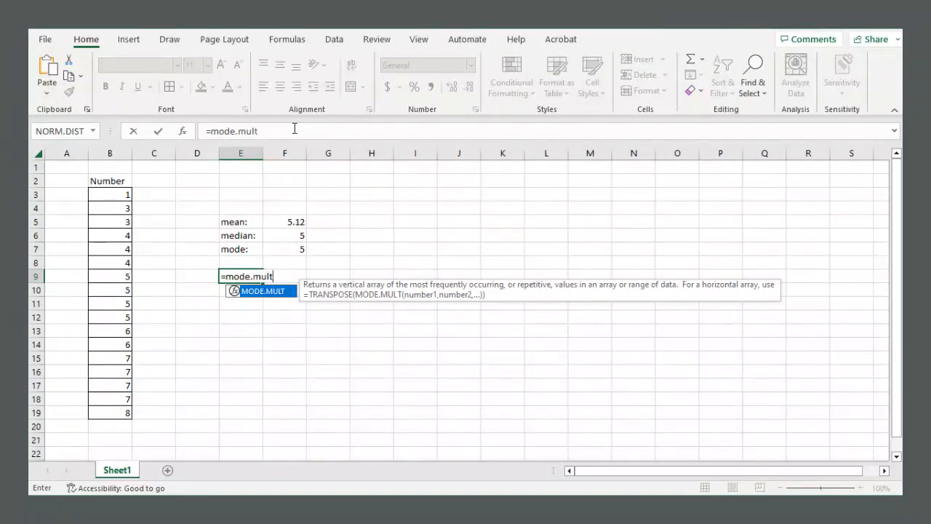
type("(")
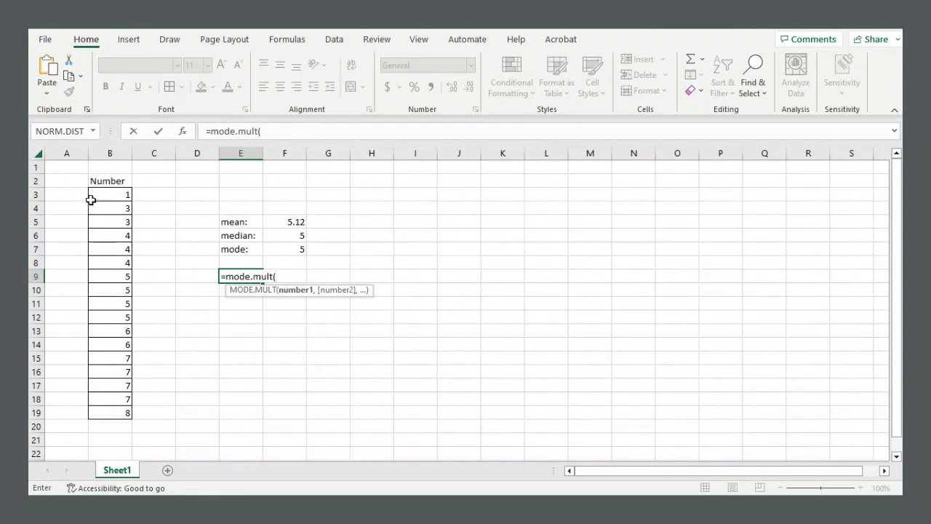
left_click_drag(93, 193, 120, 412)
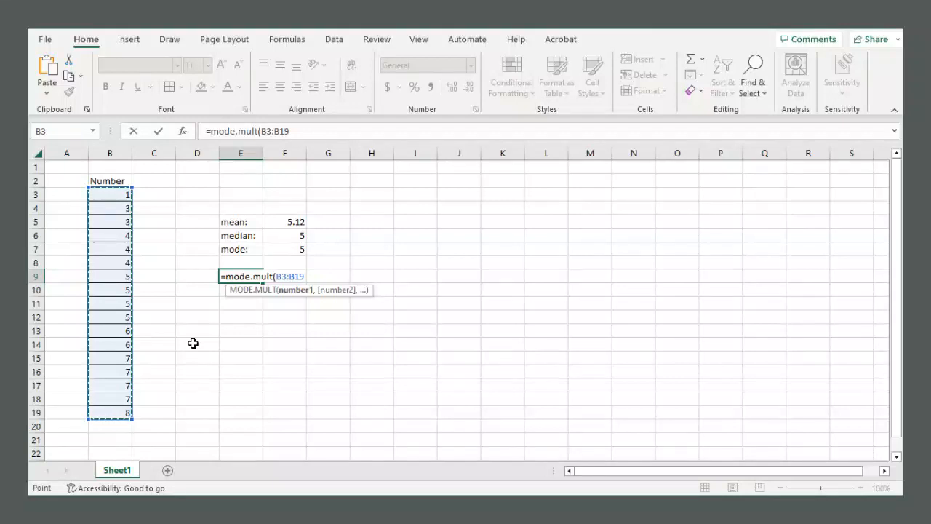
type(")")
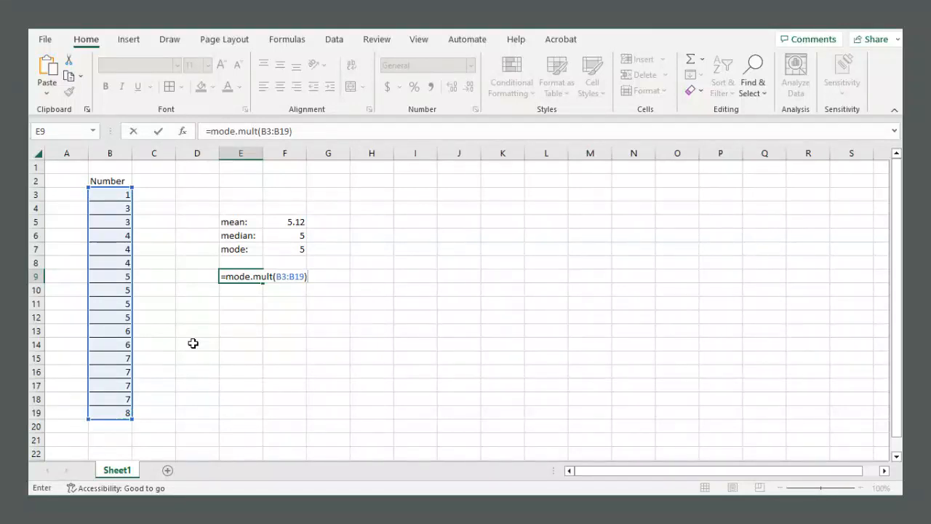
key("Return")
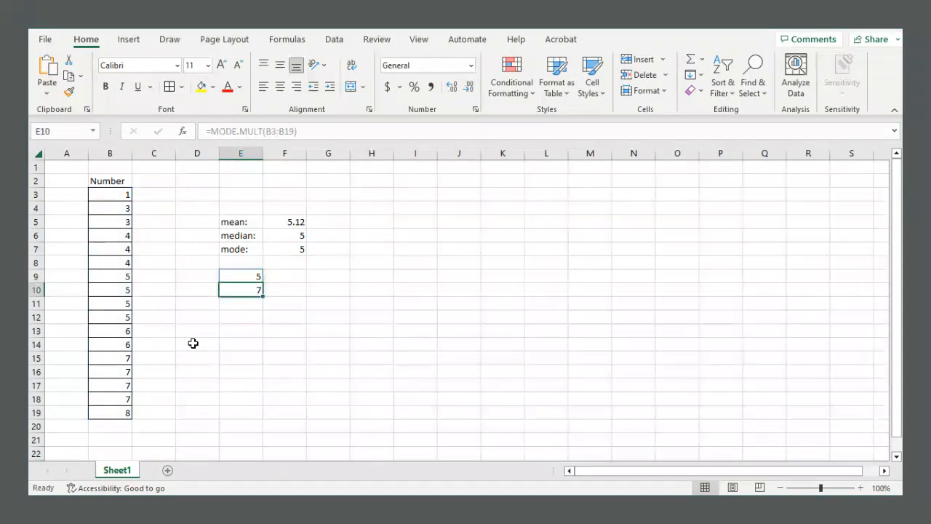
- Enter the function name "average" in cell G5, beside the mean result
key("Up")
key("Down")
key("Up")
key("Left")
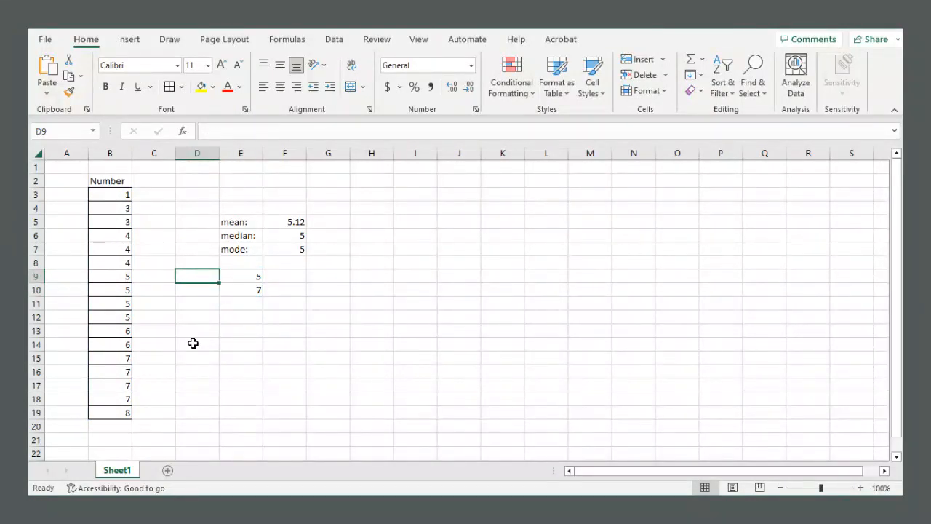
key("Right")
key("Right")
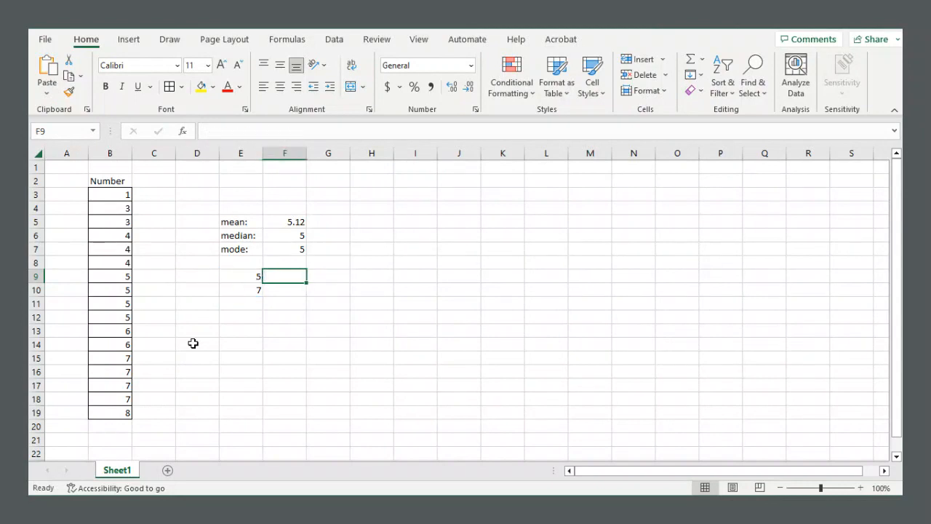
key("Right")
key("Up")
key("Up")
key("Up")
key("Up")
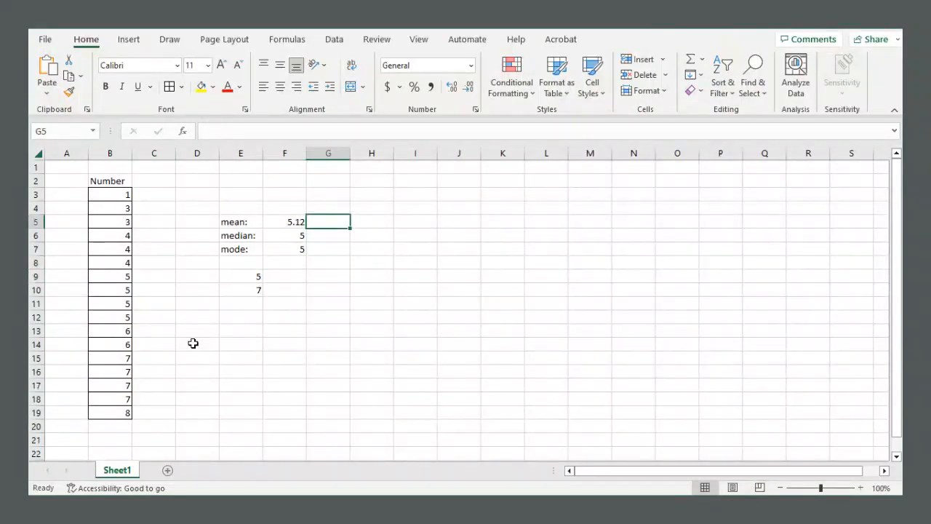
type("average")
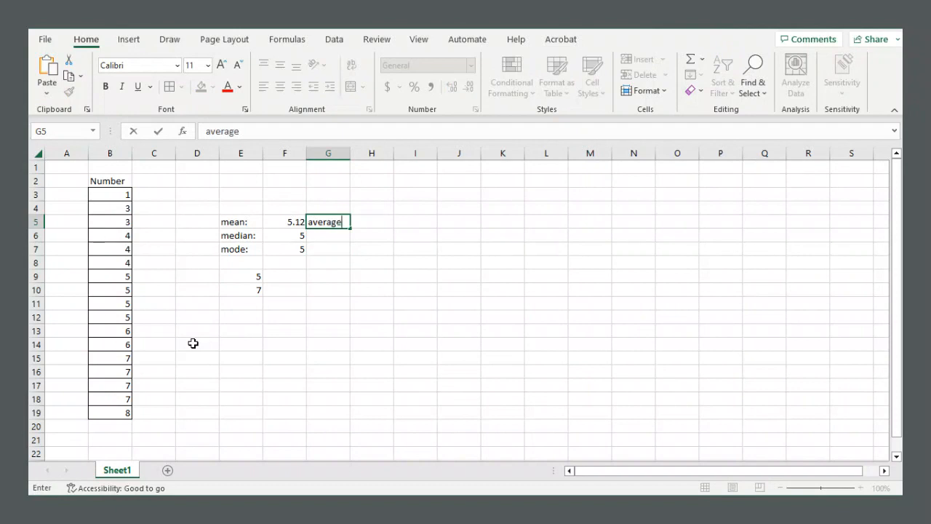
key("Return")
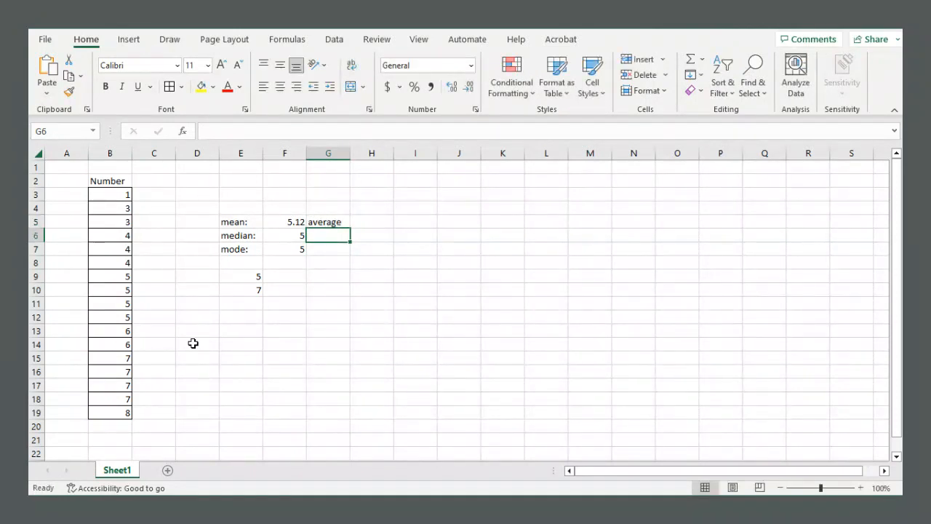
- Enter the function names "median" in G6 and "mode" in G7, beside their results
type("median")
key("Return")
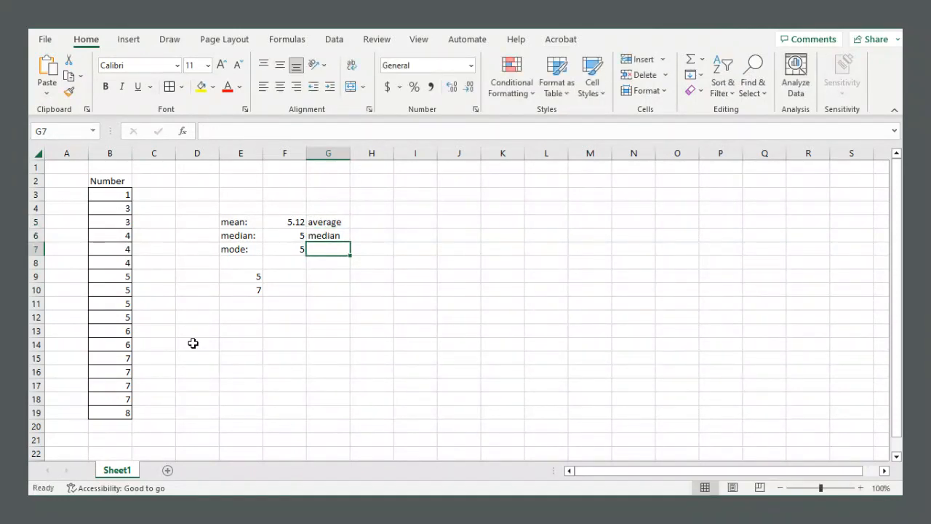
type("mode")
key("Return")
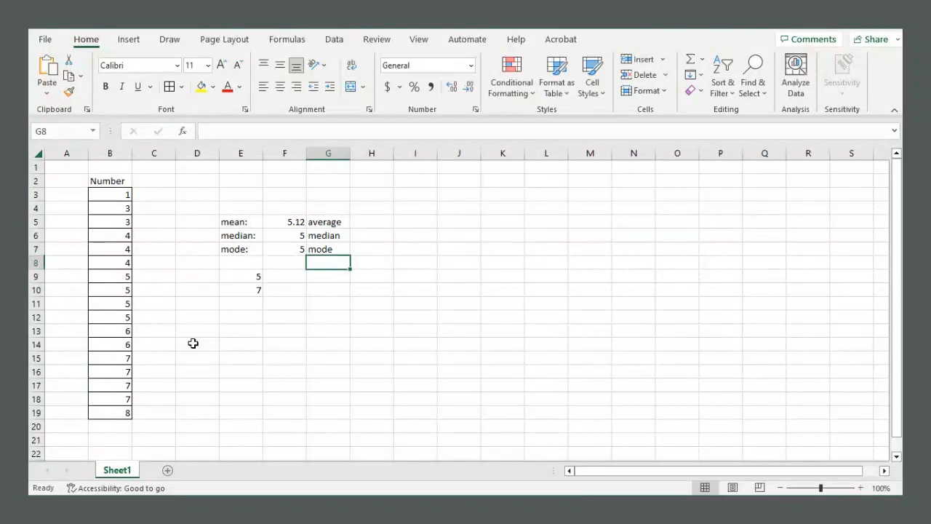
- Enter the function name "mode.mult" in cell F9, beside the first of the multiple-mode results
key("Down")
key("Left")
type("m")
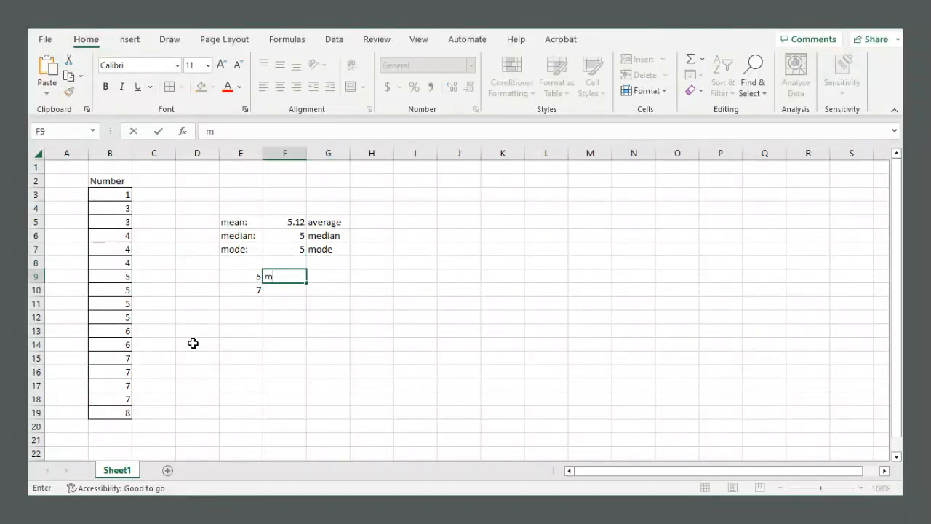
type("ode.mult")
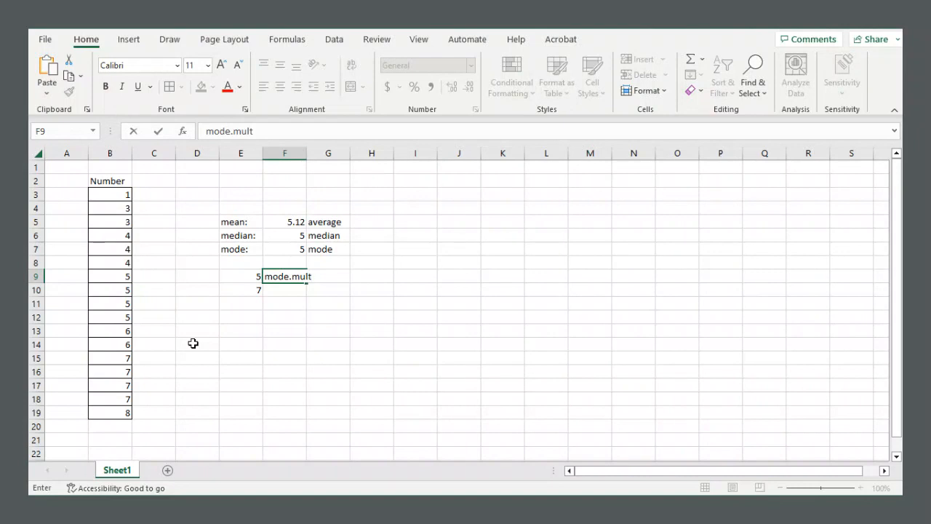
key("Return")
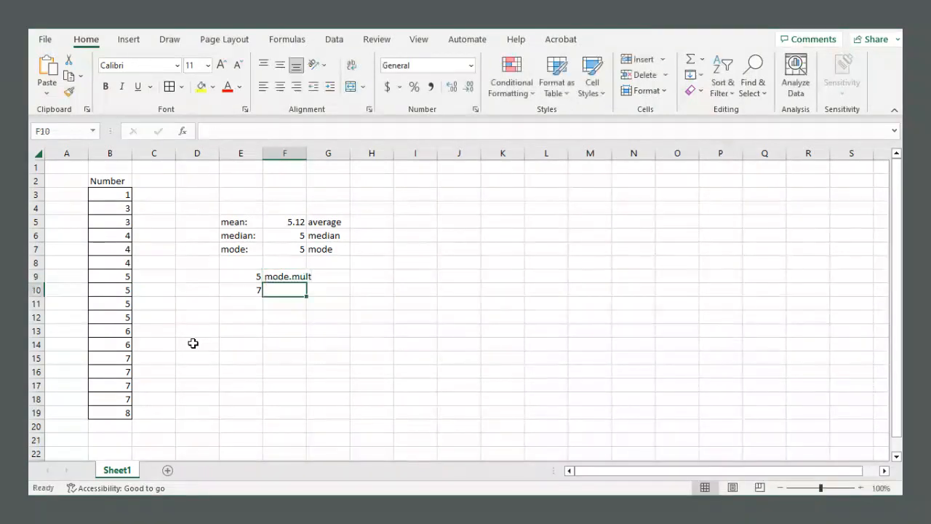